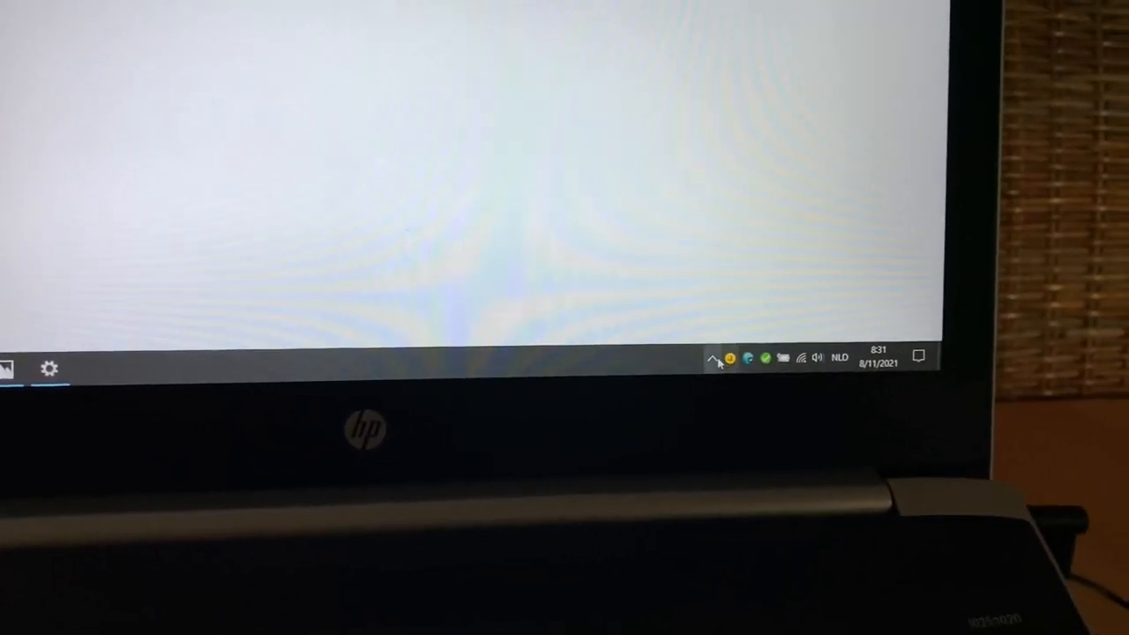
# Step: From the tray icon, open Map Update Toolbox and show the KAARTEN TOEVOEGEN list with Turkey and full Europe
pyautogui.click(731, 344)
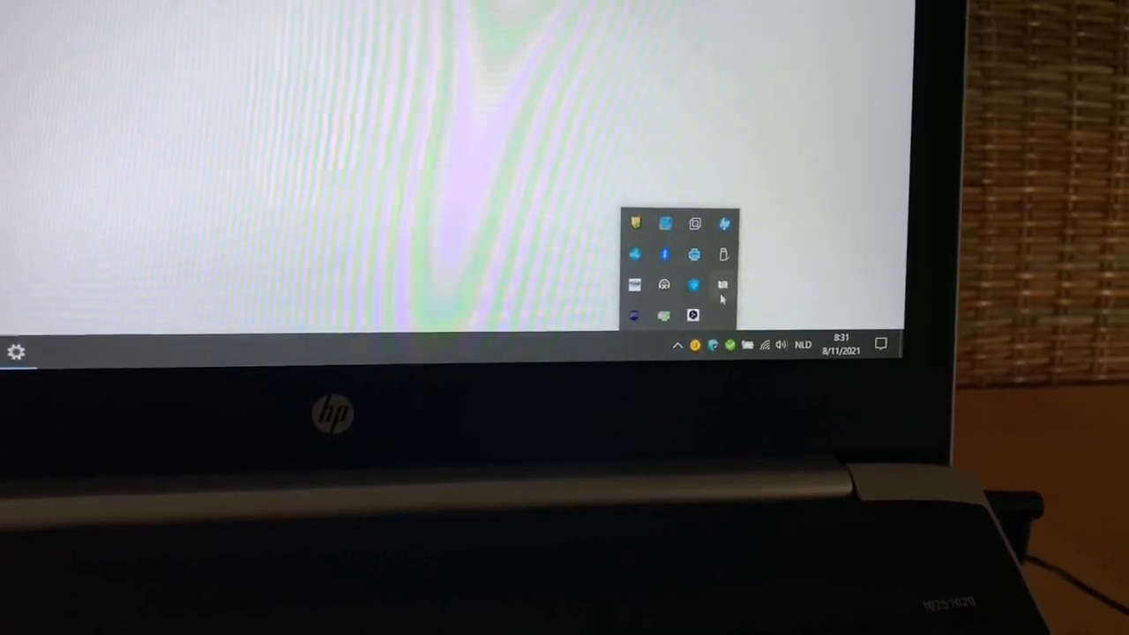
pyautogui.rightClick(720, 286)
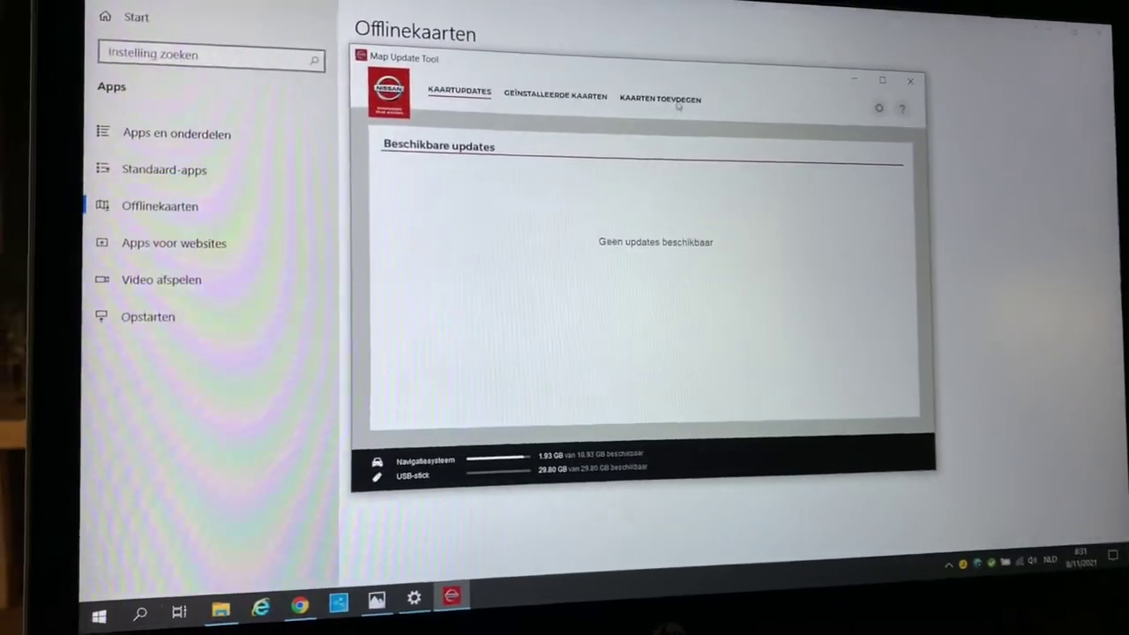
pyautogui.click(678, 101)
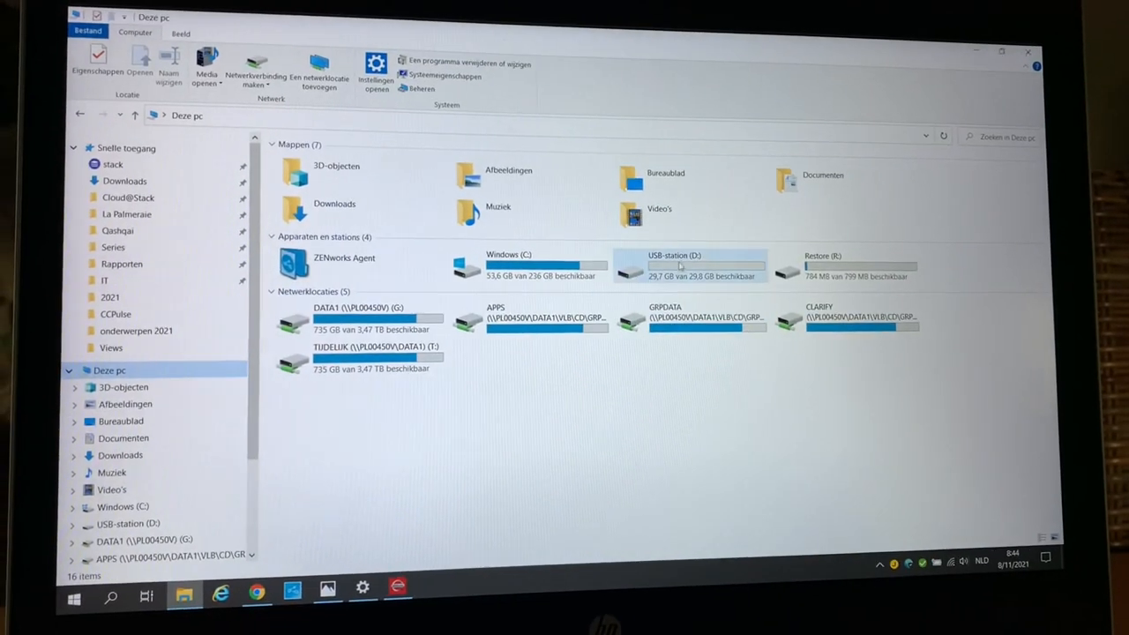
# Step: Open USB-station (D:) and locate the TomTomNDSUpdate folder
pyautogui.doubleClick(675, 276)
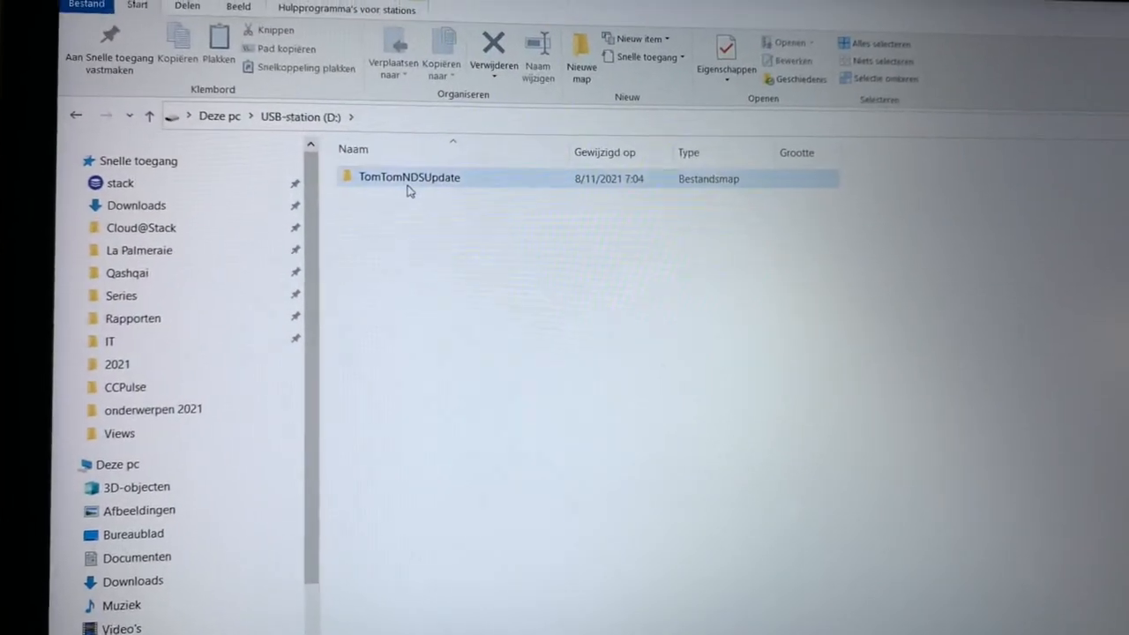
pyautogui.moveTo(379, 187)
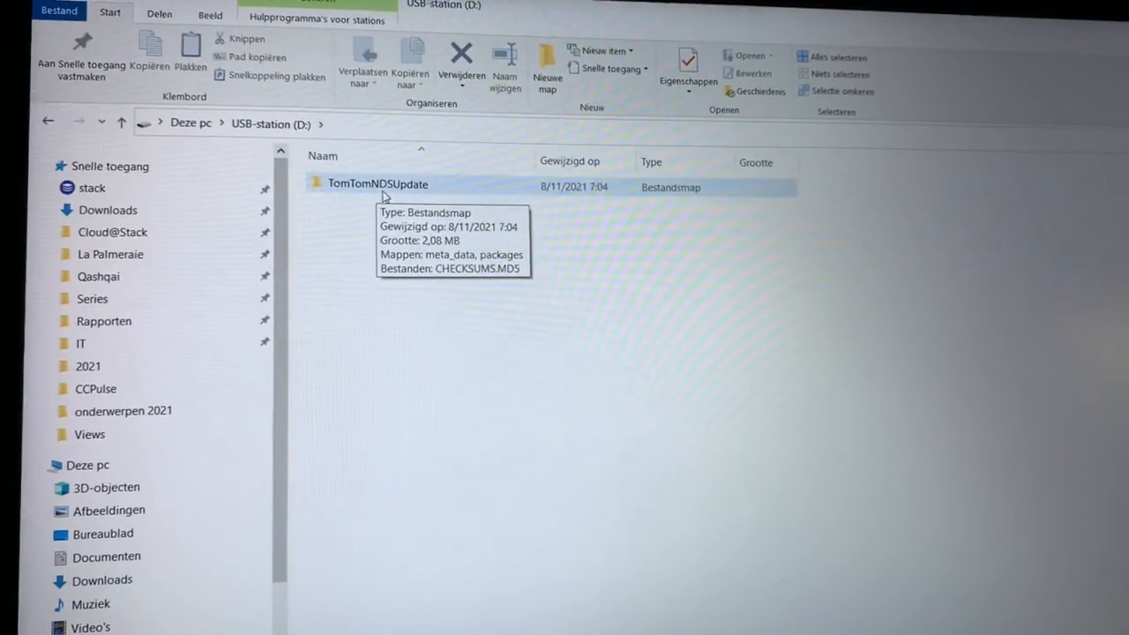
pyautogui.click(384, 194)
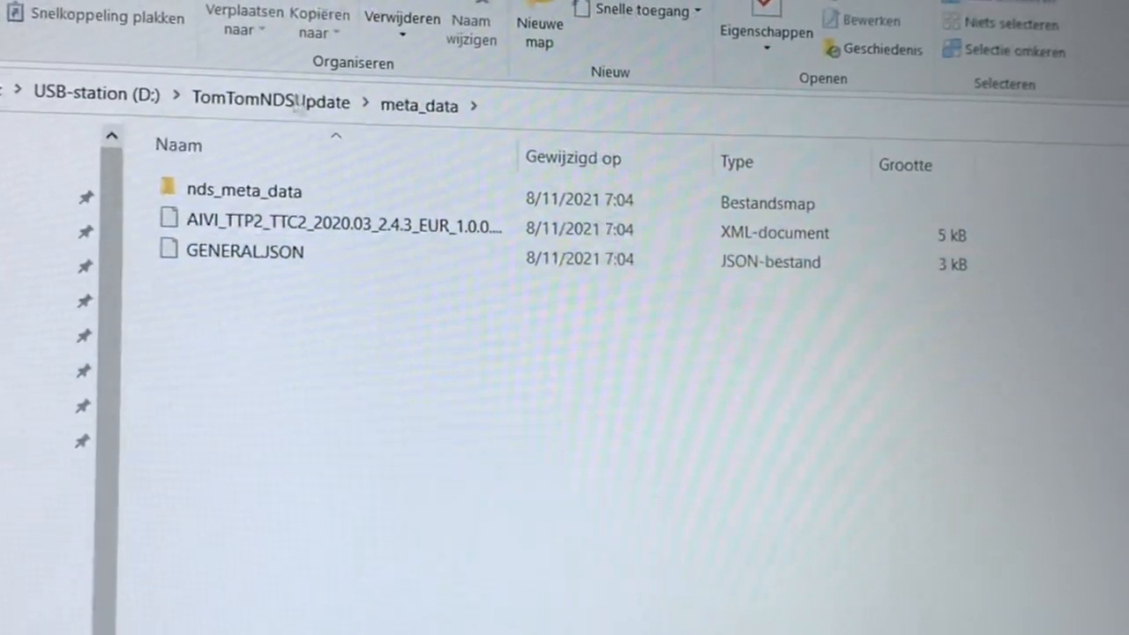
pyautogui.click(337, 124)
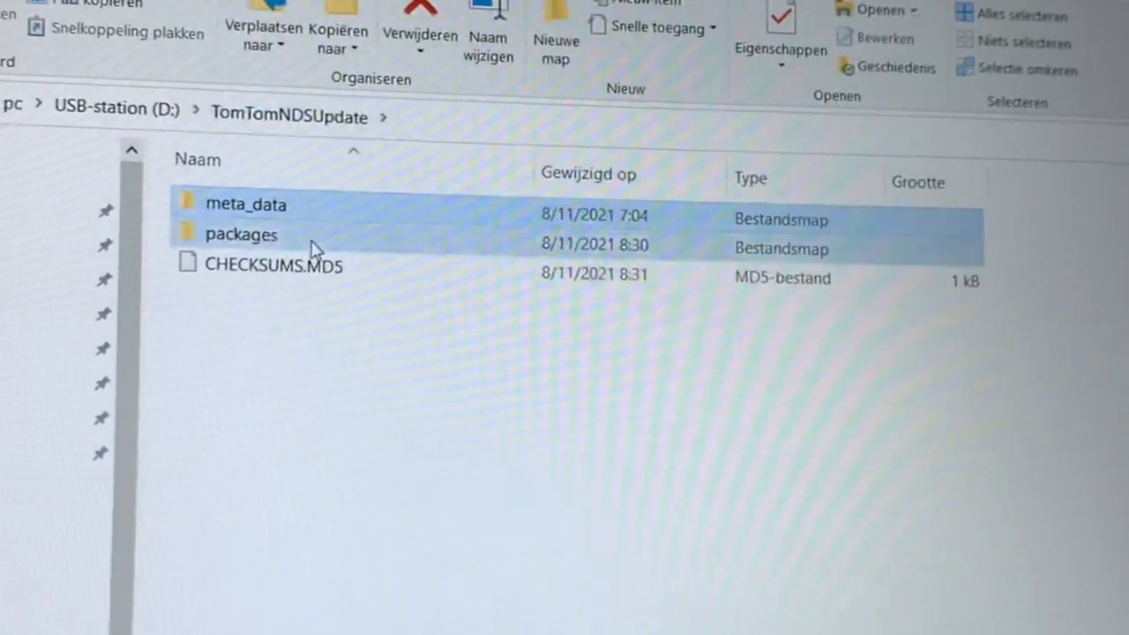
# Step: Browse packages > nds_update_packages down into folder 00000028 and its subfolders
pyautogui.doubleClick(315, 243)
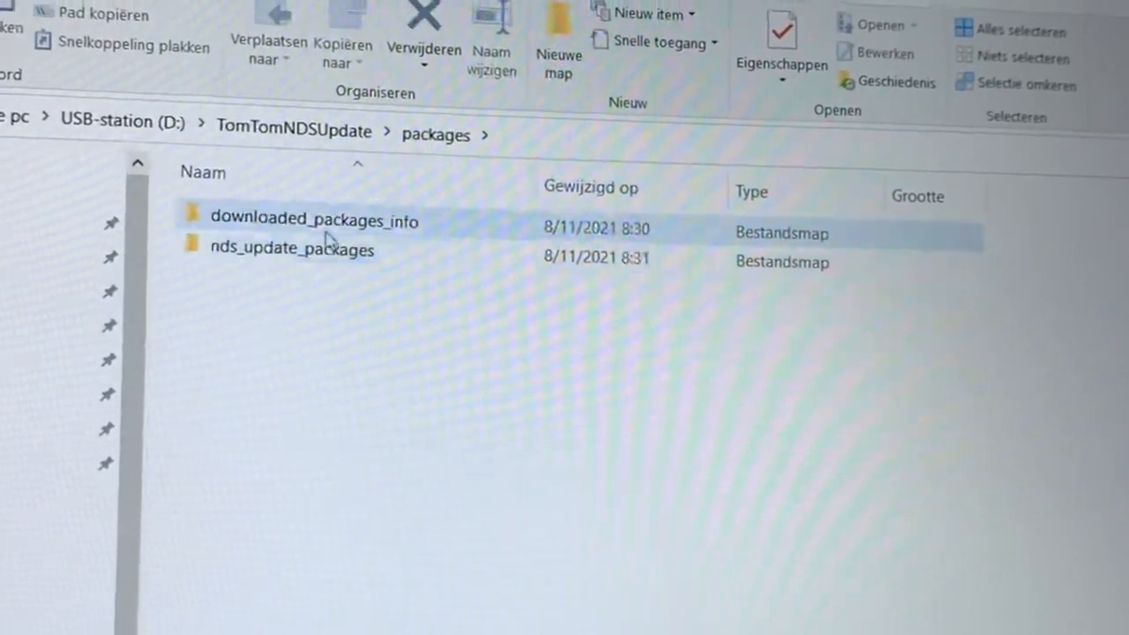
pyautogui.doubleClick(321, 254)
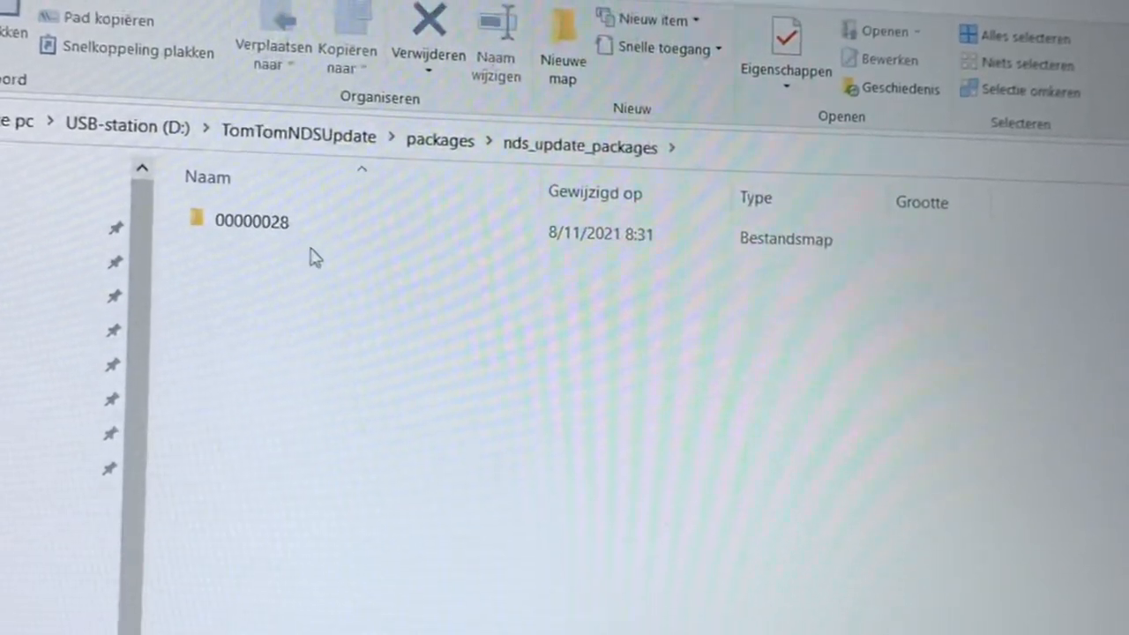
pyautogui.doubleClick(304, 220)
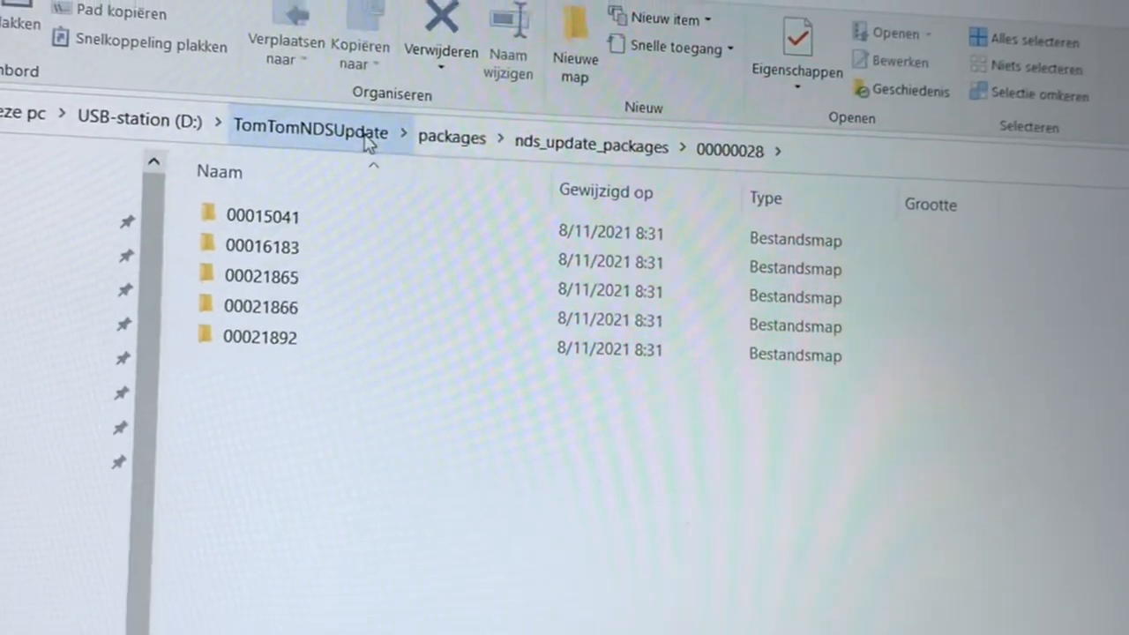
# Step: Go back to the laptop's MapData folder and select TomTomNDSFull
pyautogui.click(359, 144)
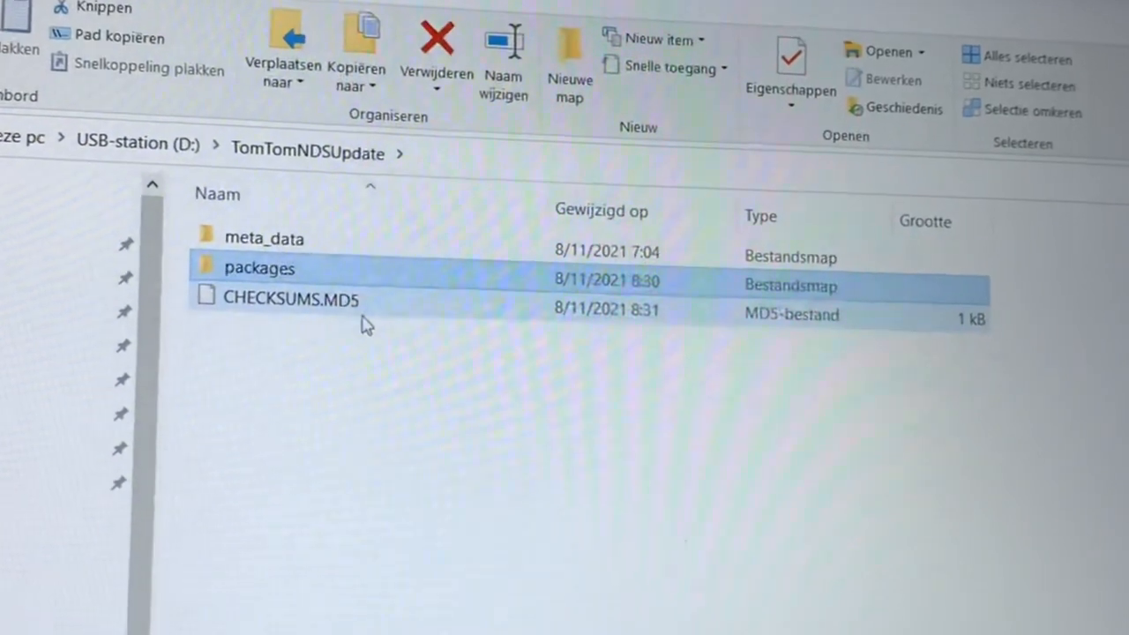
pyautogui.moveTo(230, 202)
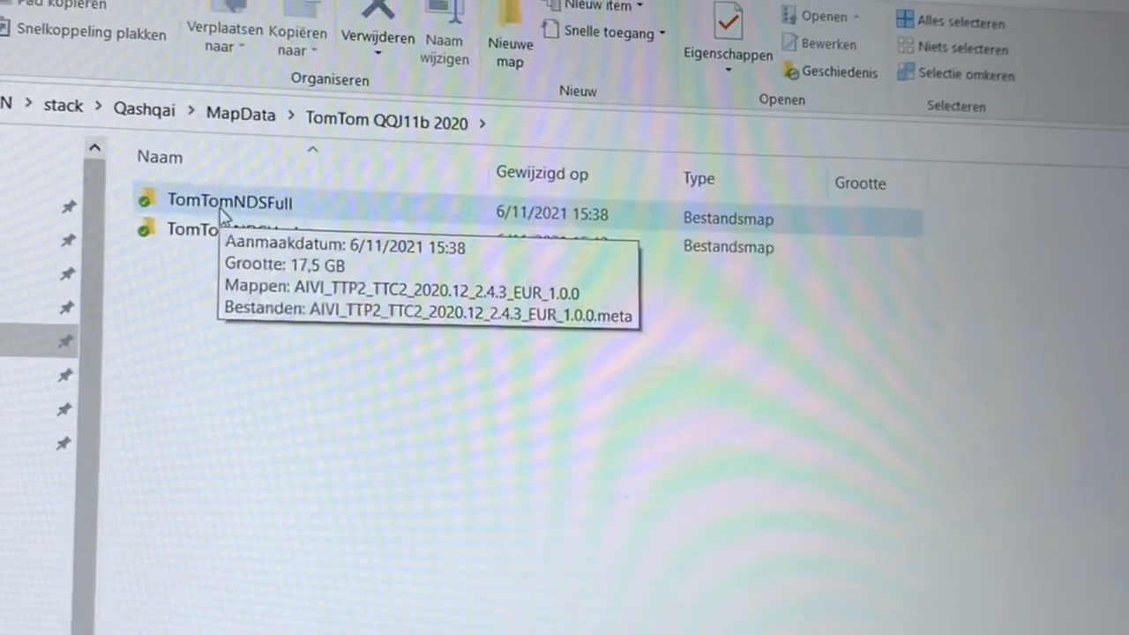
pyautogui.click(264, 204)
pyautogui.click(168, 211)
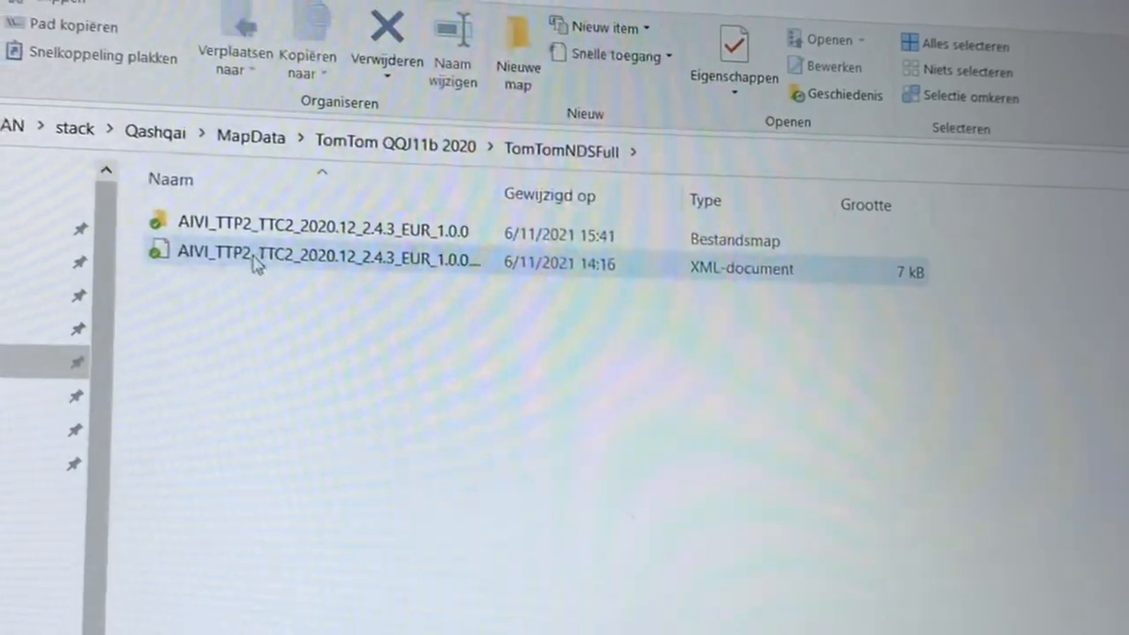
# Step: Show the AIVI_TTP2_TTC2_2020.12 Europe package contents, including its XML file and DATA folder
pyautogui.click(305, 247)
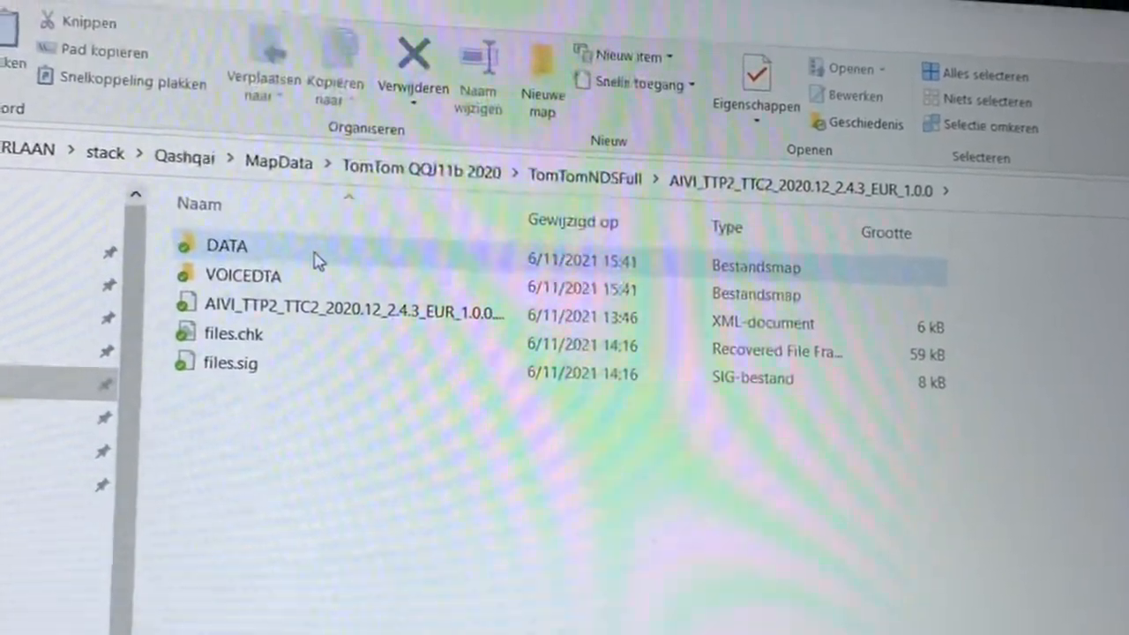
pyautogui.click(284, 309)
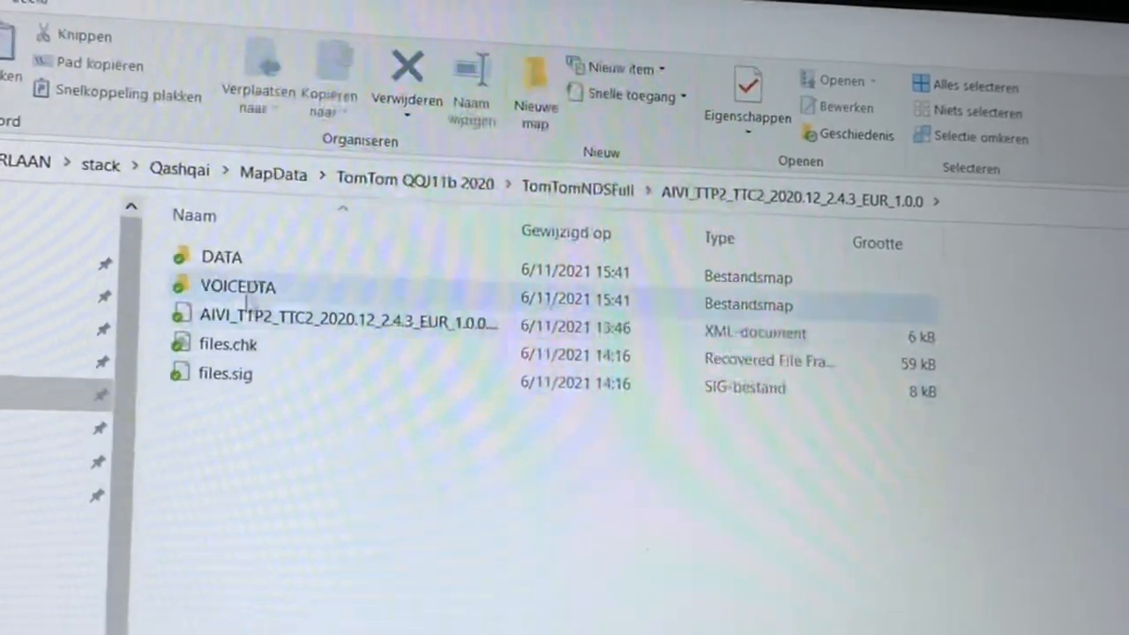
pyautogui.click(260, 268)
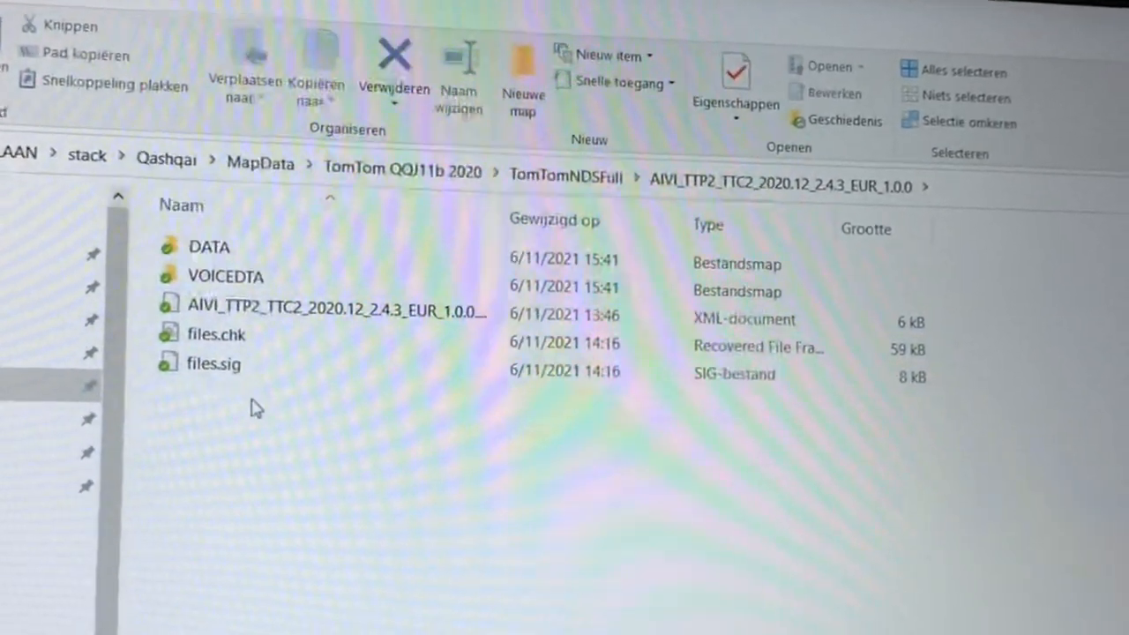